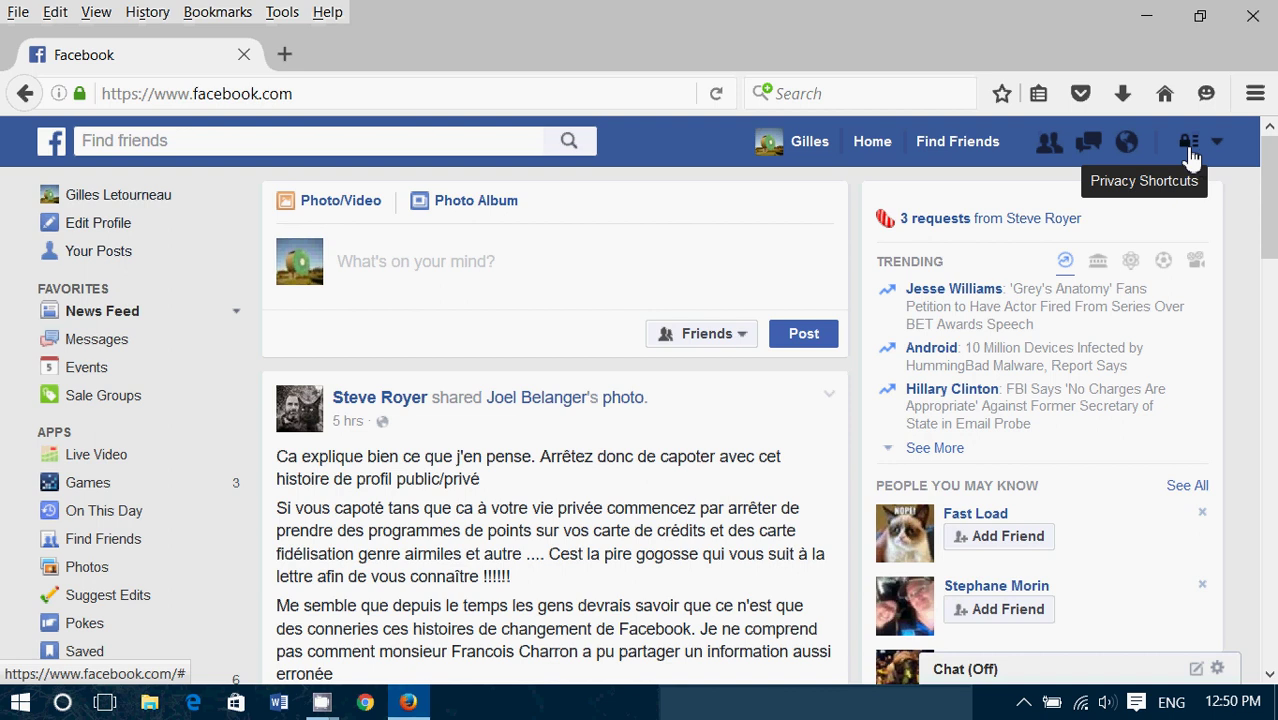
Open Facebook's Privacy Shortcuts menu from the lock icon
click(1190, 158)
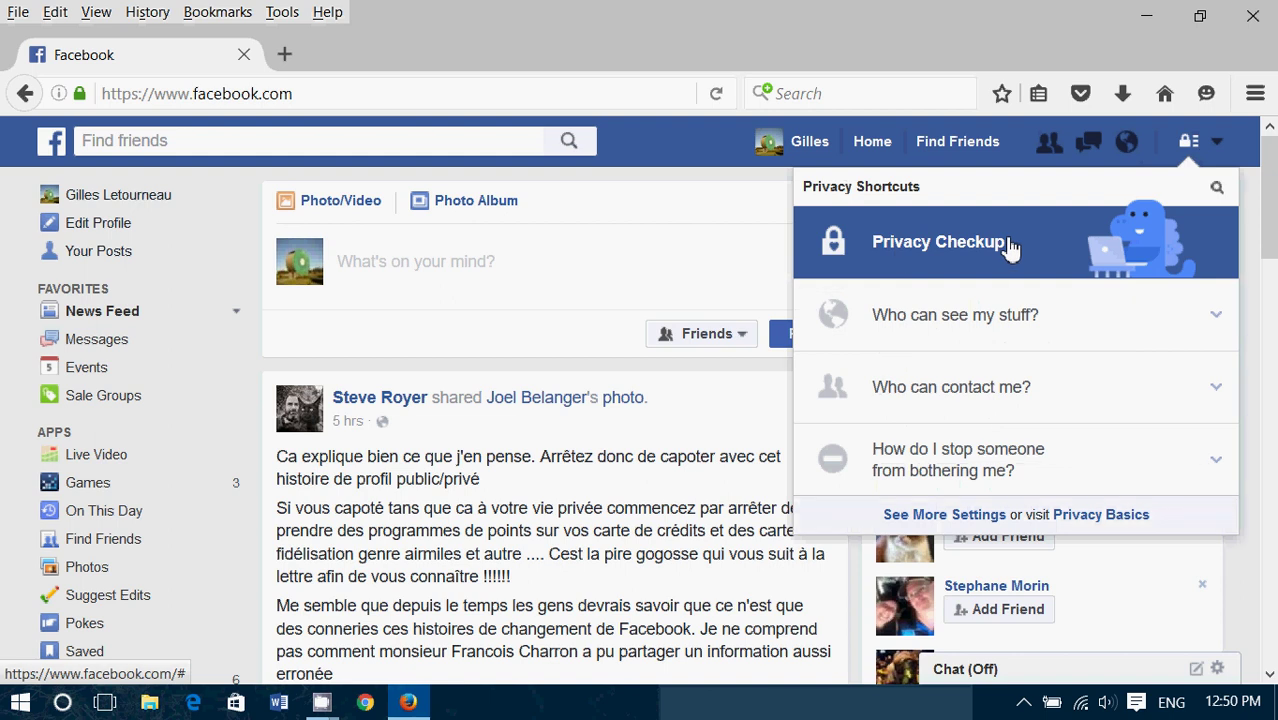
Expand 'Who can see my stuff?' and reveal all future-post audiences, including Only Me and Custom
click(973, 330)
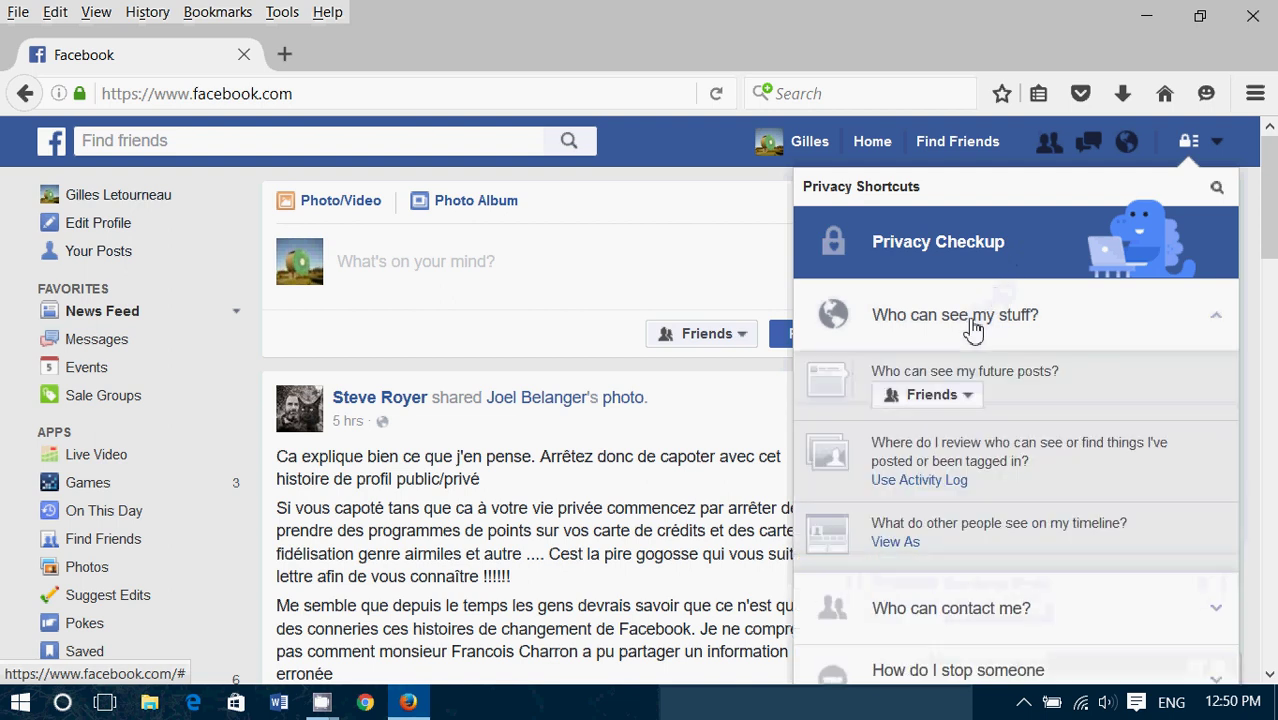
click(965, 402)
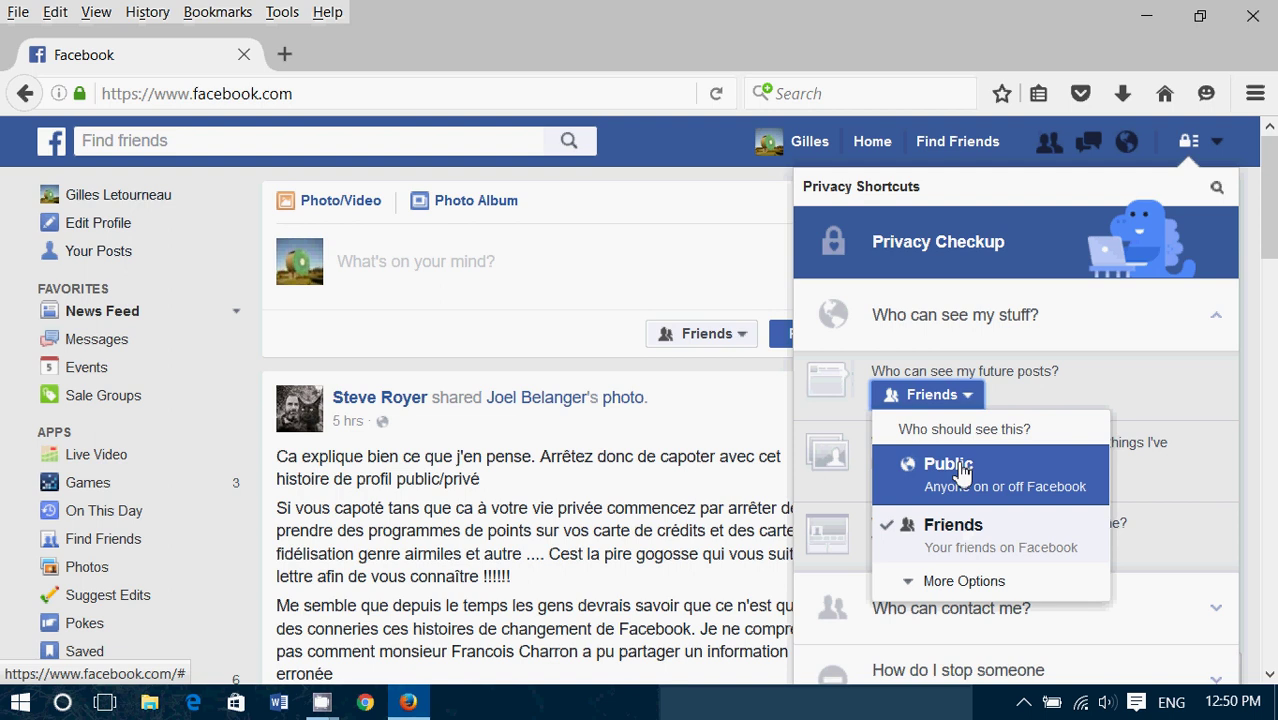
click(958, 581)
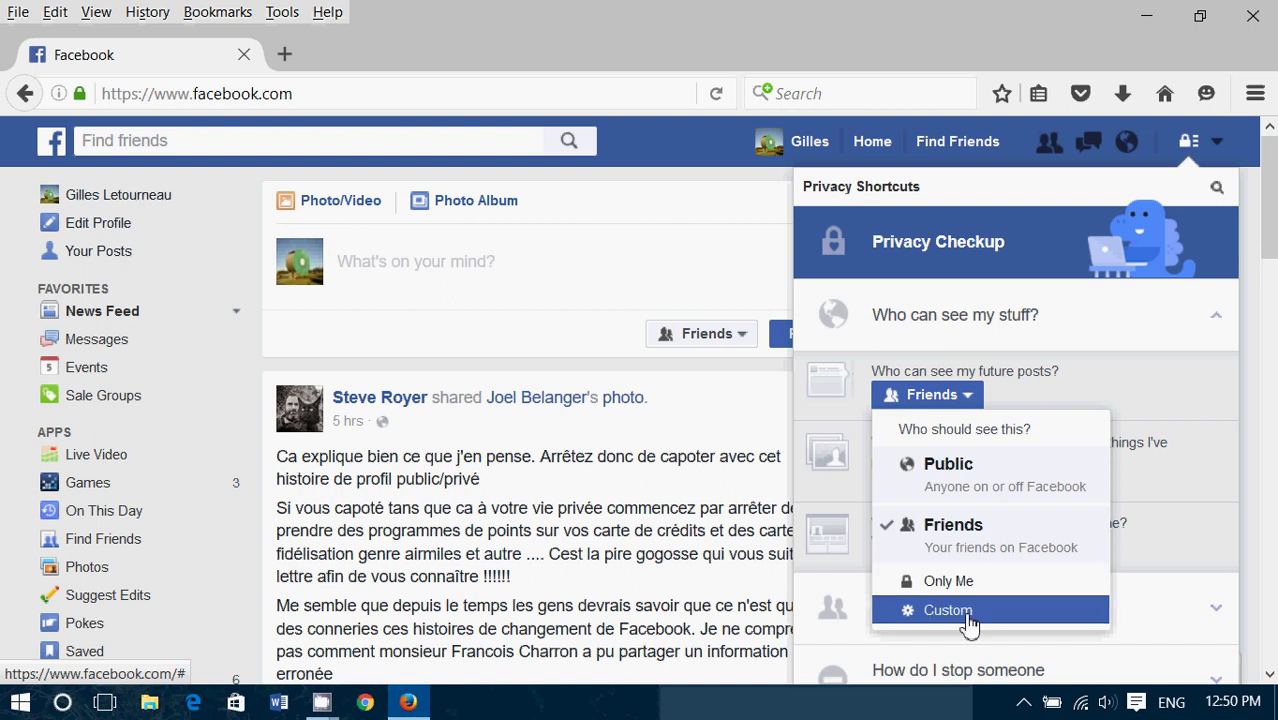
Choose Custom for future posts, sharing with Friends and keeping 'Friends of tagged' enabled
click(968, 614)
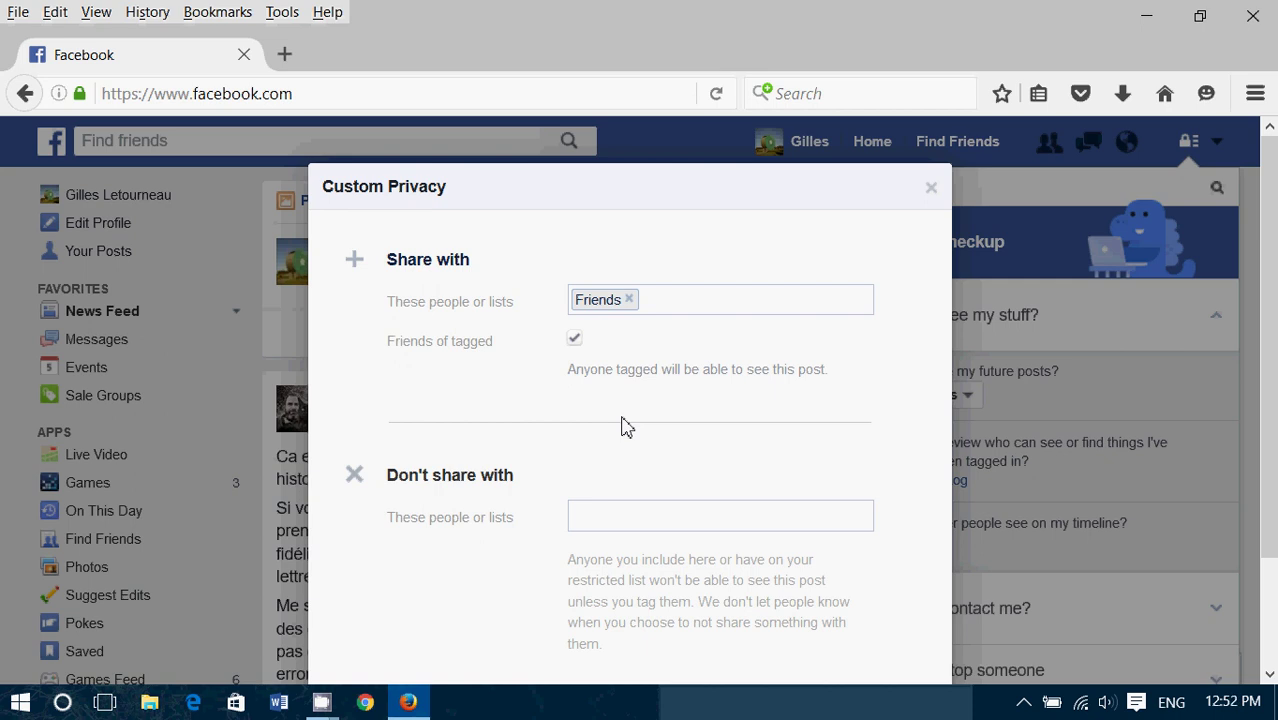
click(576, 343)
click(574, 340)
Save the custom future-post audience with no one excluded, then close Privacy Shortcuts
scroll(662, 365, down, 3)
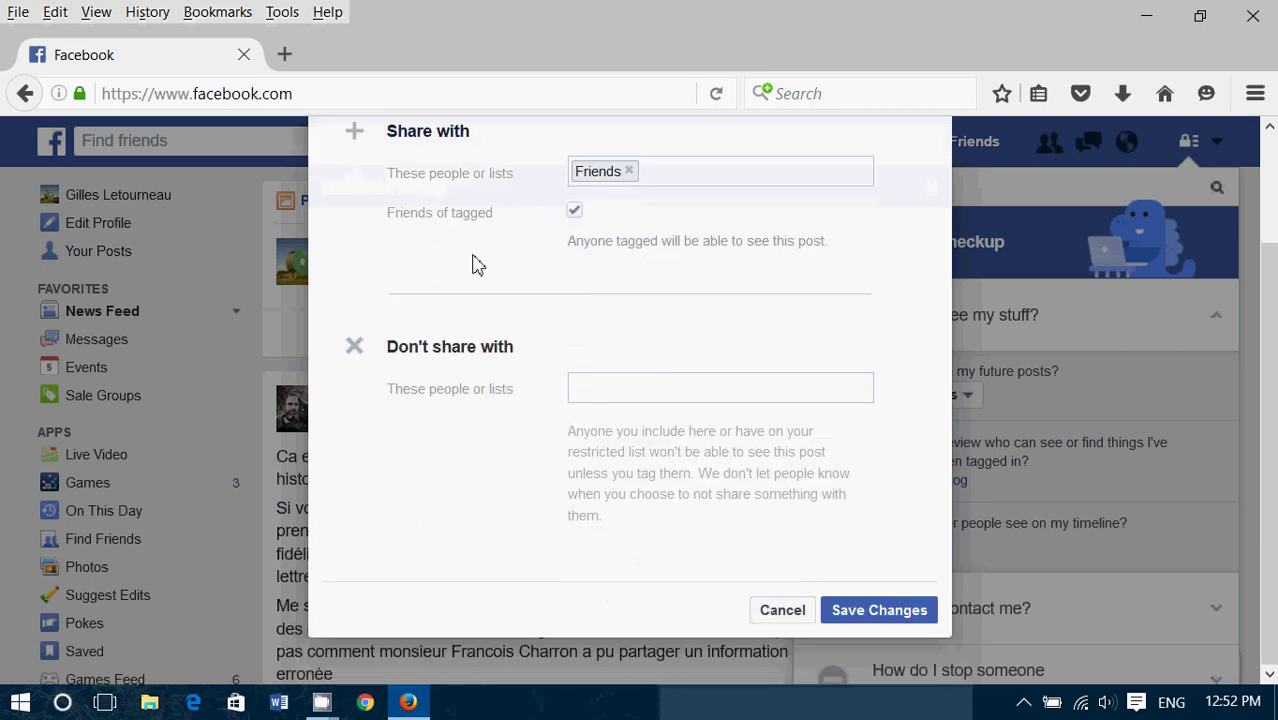
click(622, 393)
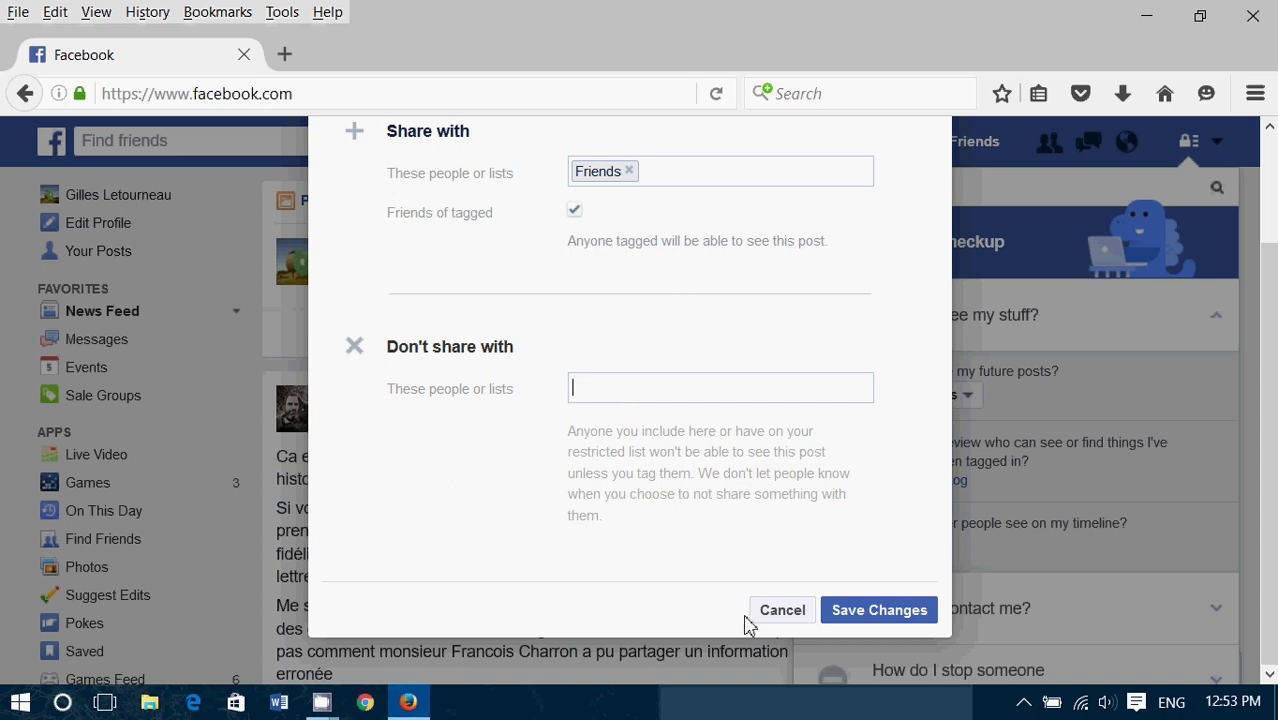
click(872, 612)
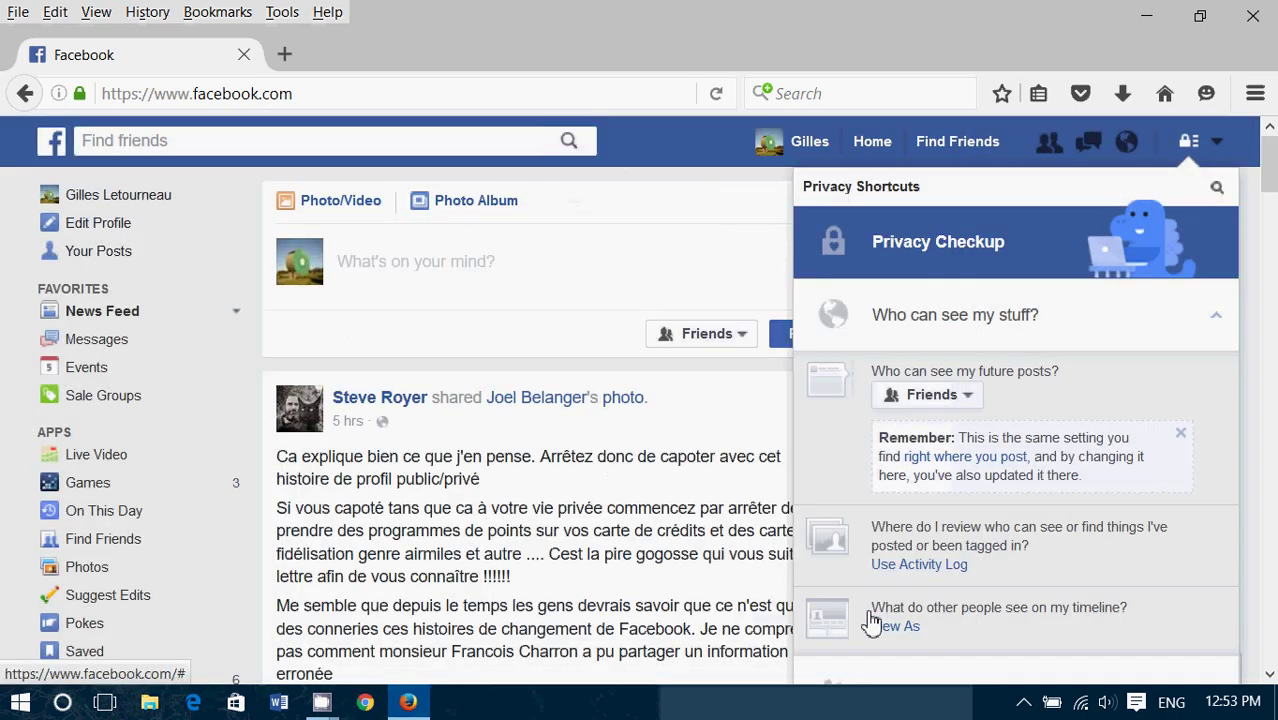
click(712, 392)
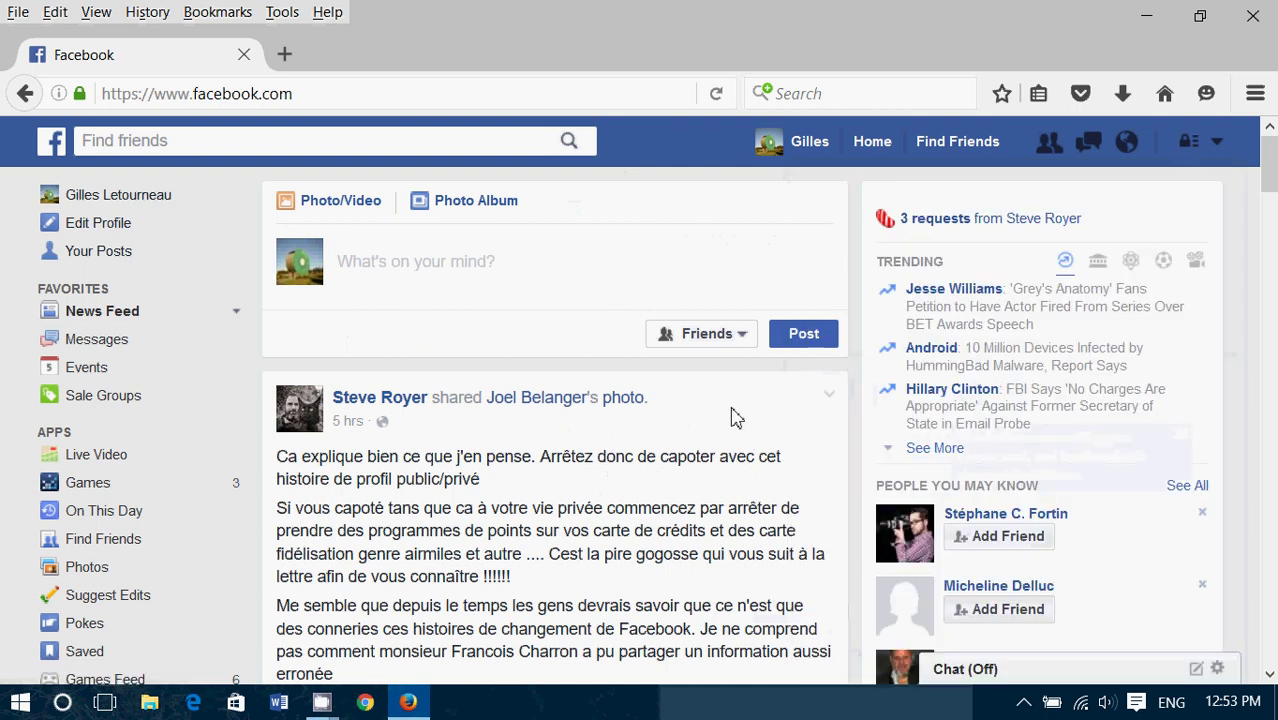
click(1253, 16)
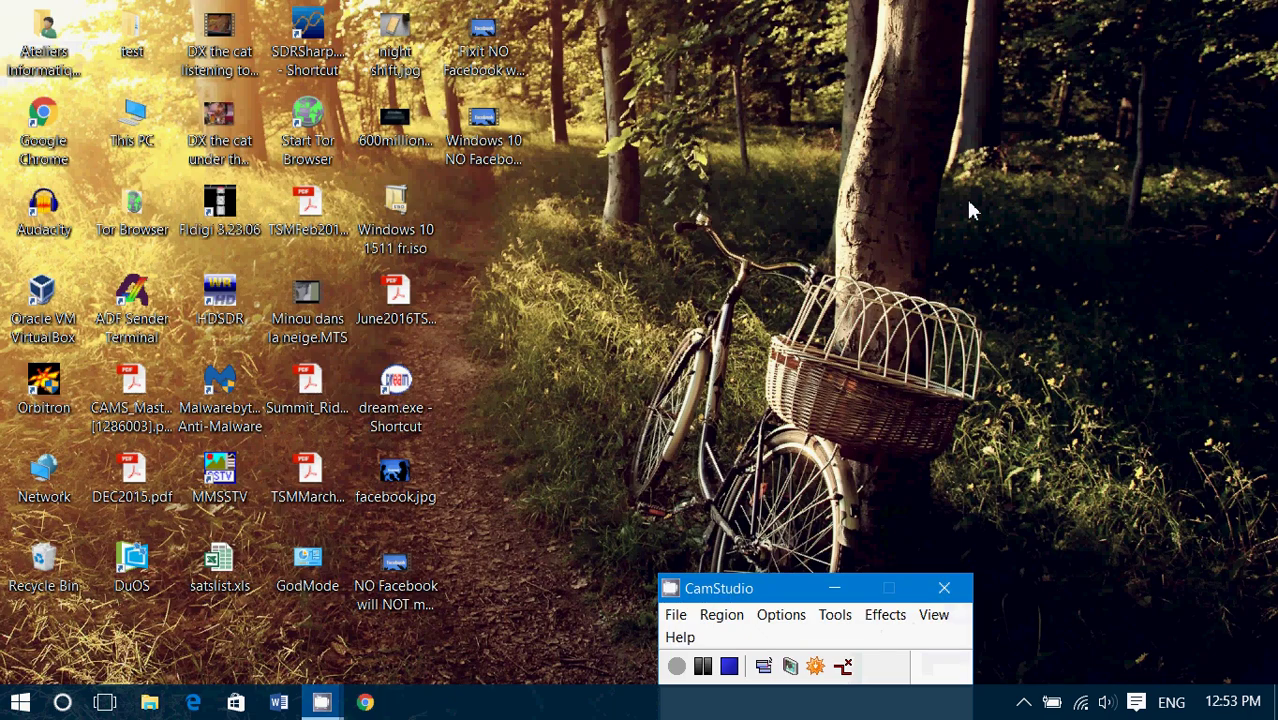